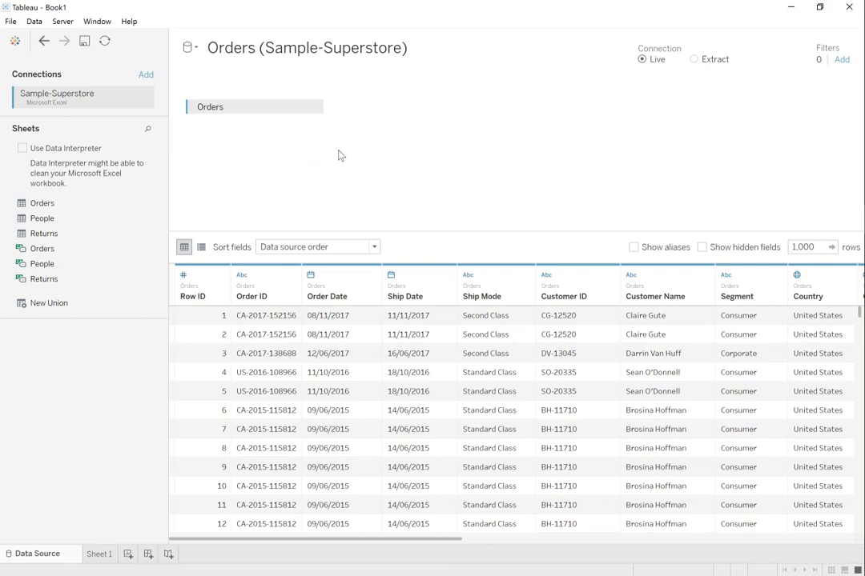
Build a bar chart on Sheet 1 with Sub-Category on Rows and Sales on Columns, widening the Sub-Category header column.
left_click(103, 554)
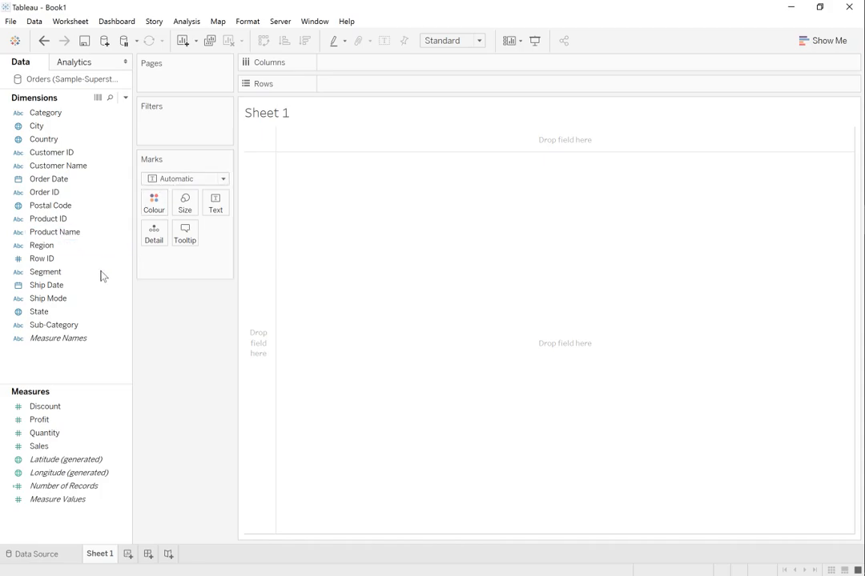
left_click(56, 325)
left_click_drag(50, 328, 353, 91)
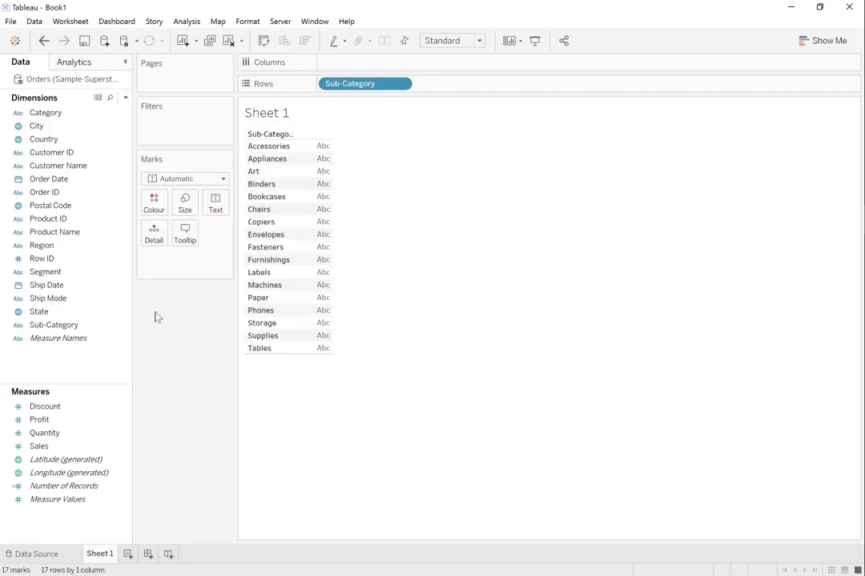
left_click_drag(47, 451, 380, 66)
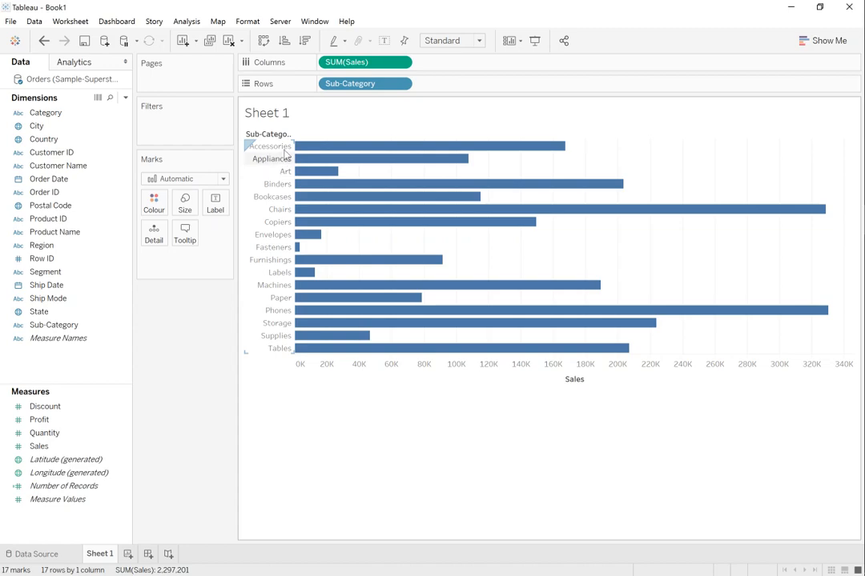
left_click_drag(295, 144, 318, 145)
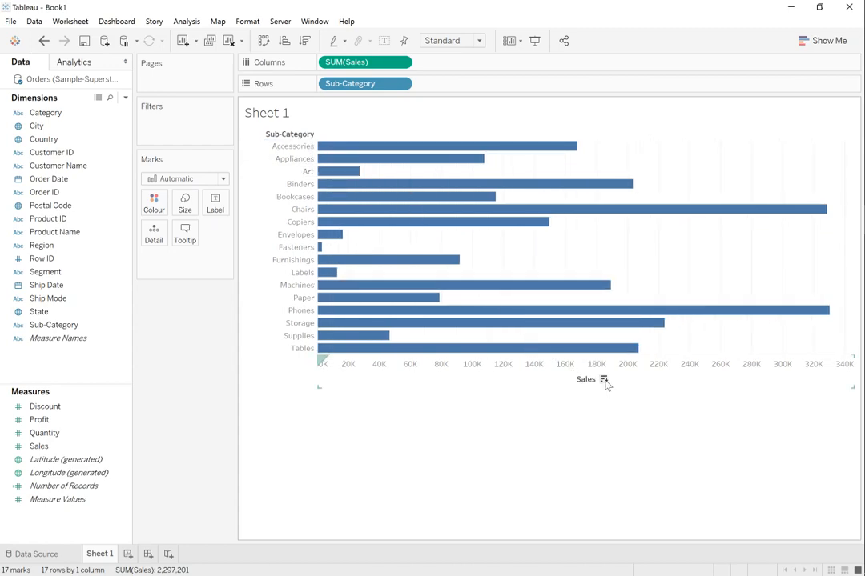
Try sorting the sub-categories by sales in descending and ascending order, and clear the sort.
left_click(596, 349)
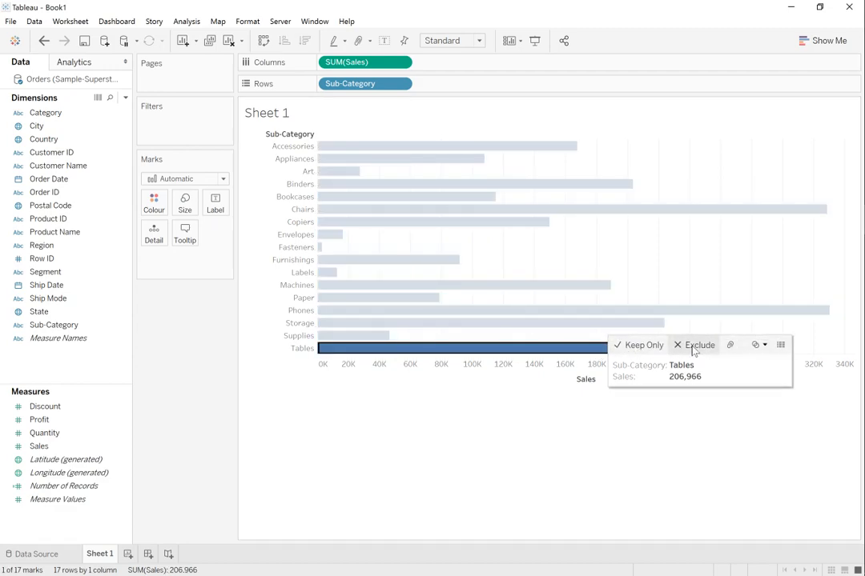
left_click(608, 425)
left_click(604, 380)
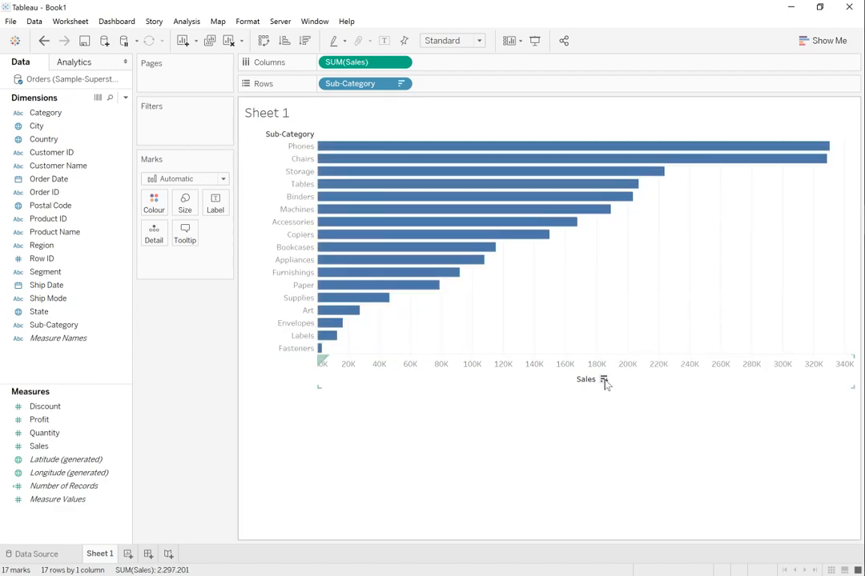
left_click(603, 380)
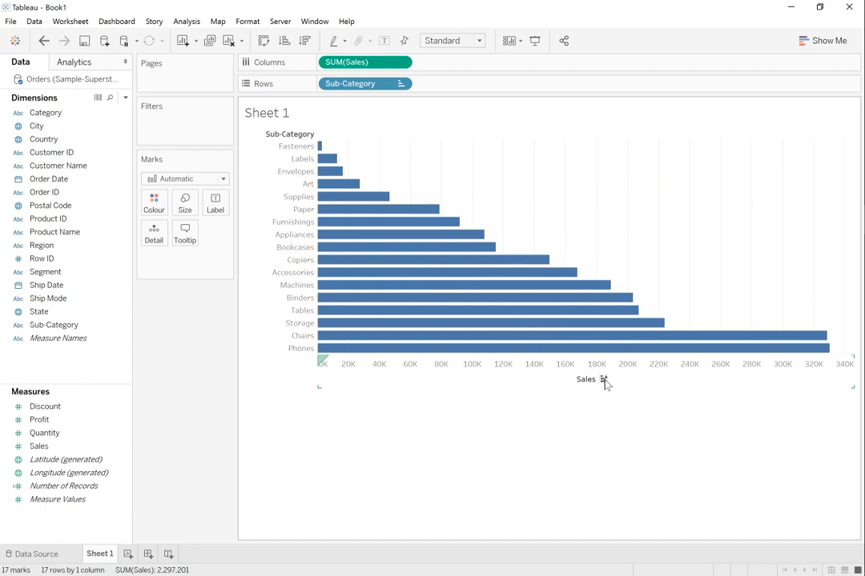
left_click(604, 380)
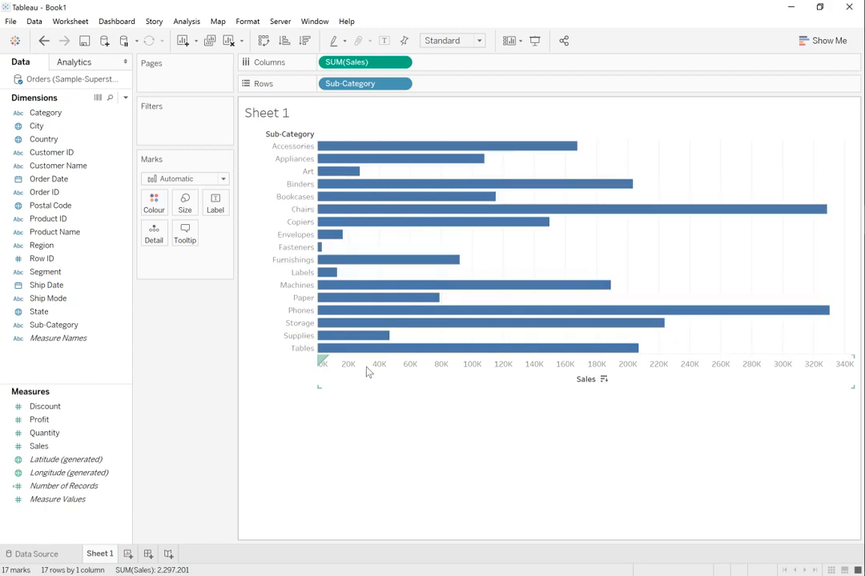
Create a calculated field named Index with the formula INDEX().
right_click(71, 362)
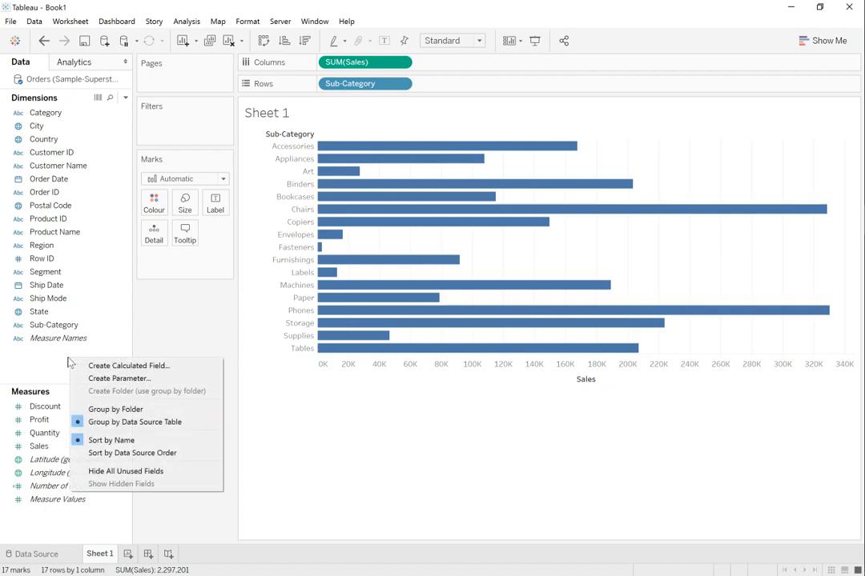
left_click(130, 366)
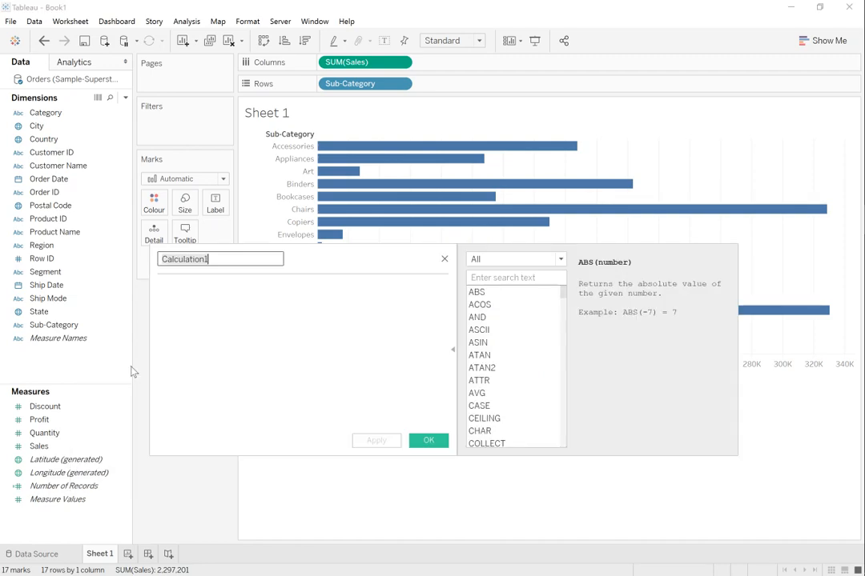
type("Index")
key("Tab")
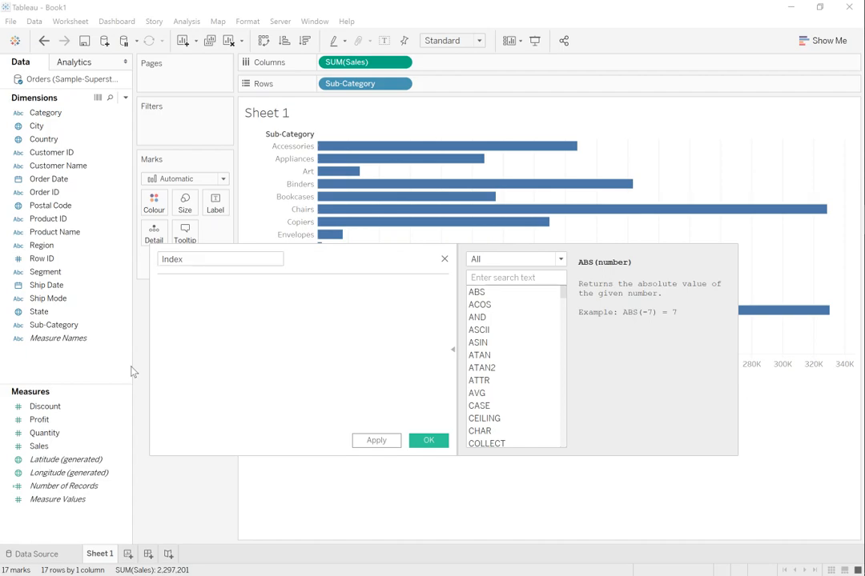
type("In")
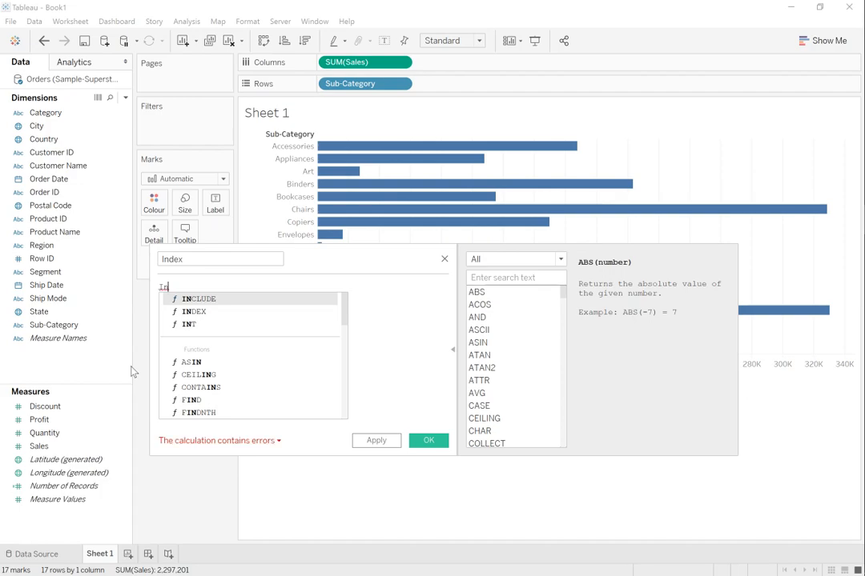
double_click(206, 313)
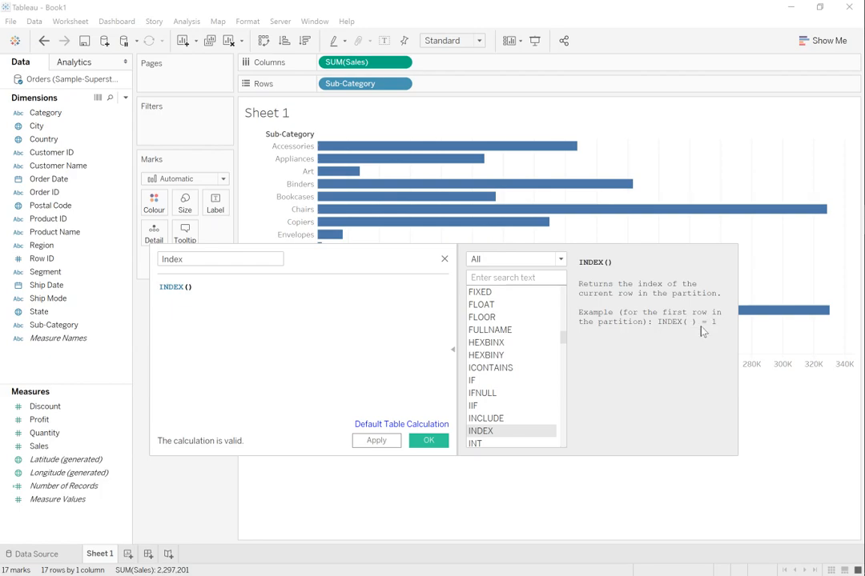
left_click(428, 441)
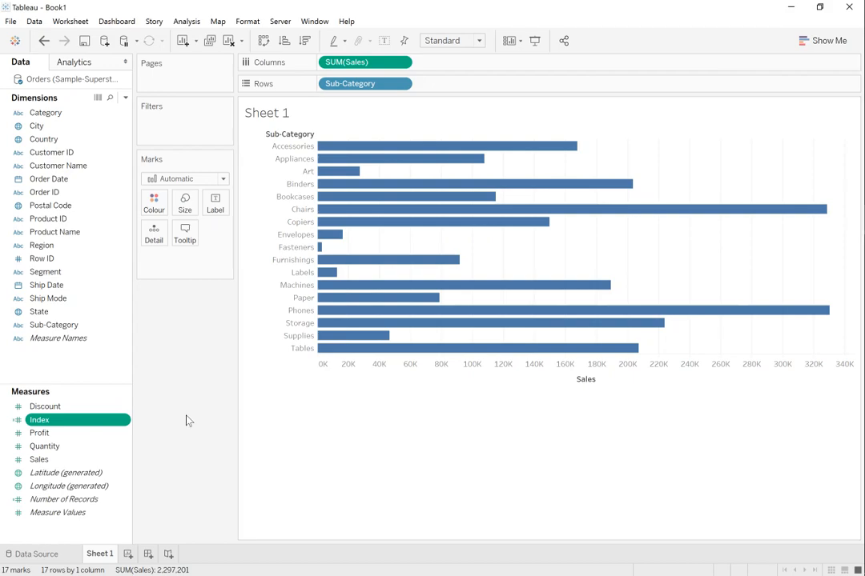
Convert the Index field to discrete and add it to Rows after Sub-Category.
right_click(43, 425)
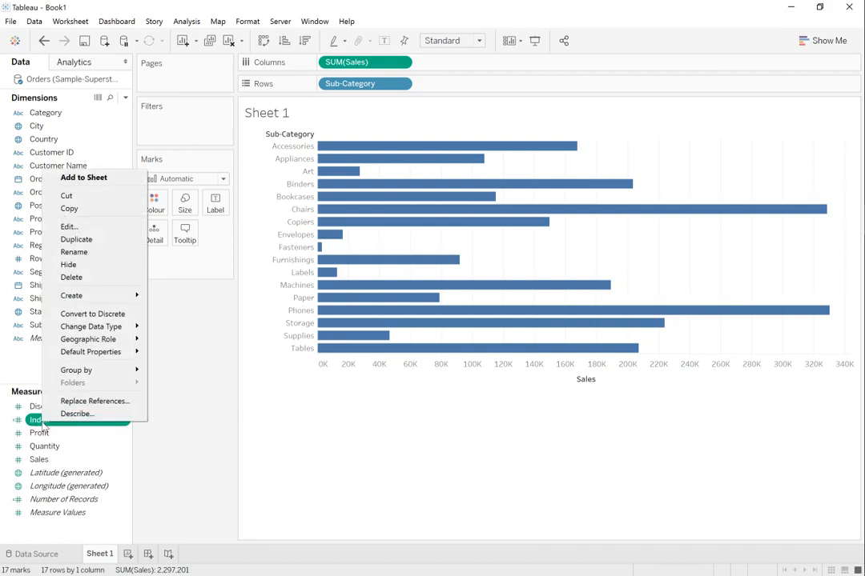
left_click(100, 315)
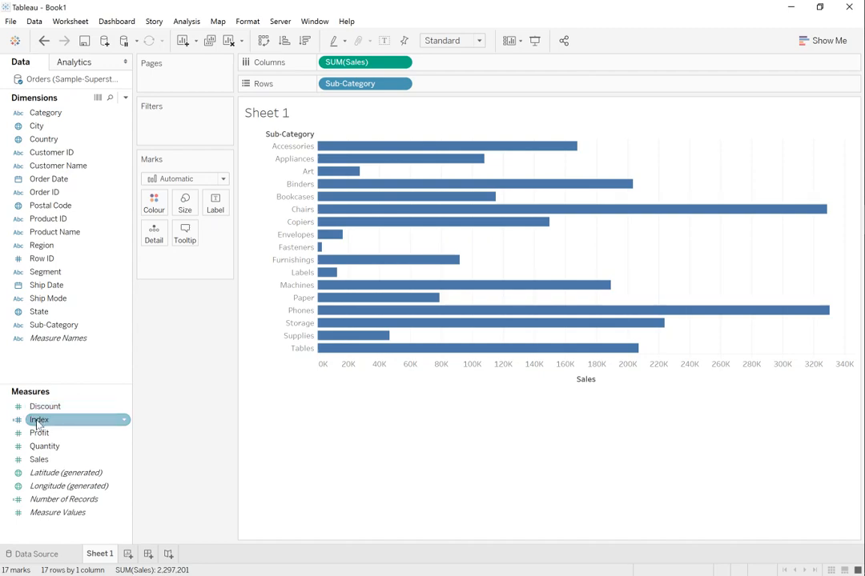
left_click_drag(41, 424, 459, 89)
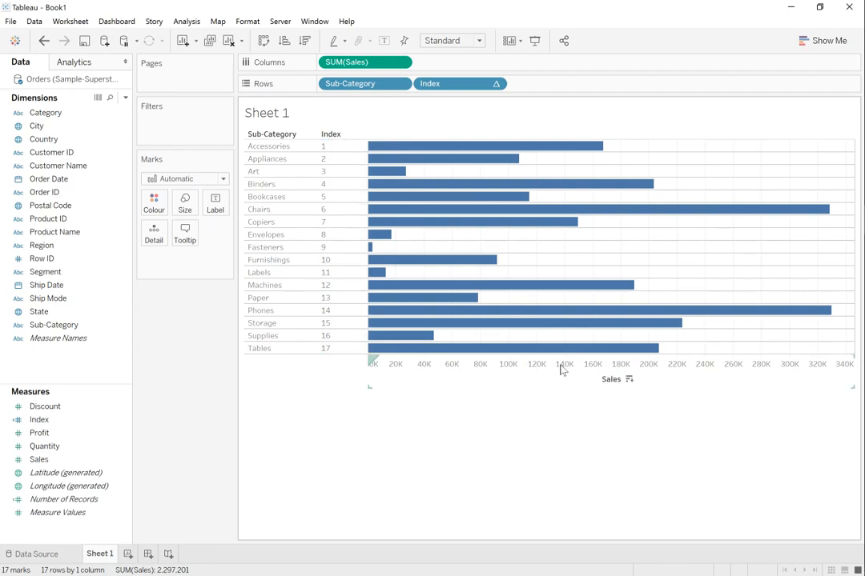
Cycle the Sales sort through its orders to compare the index numbering, finishing with sub-categories in descending order of sales.
left_click(629, 381)
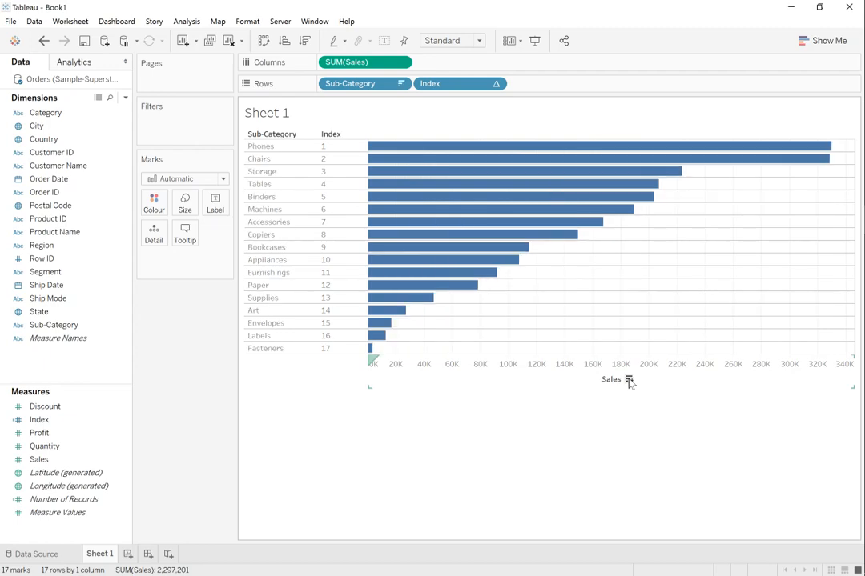
left_click(629, 381)
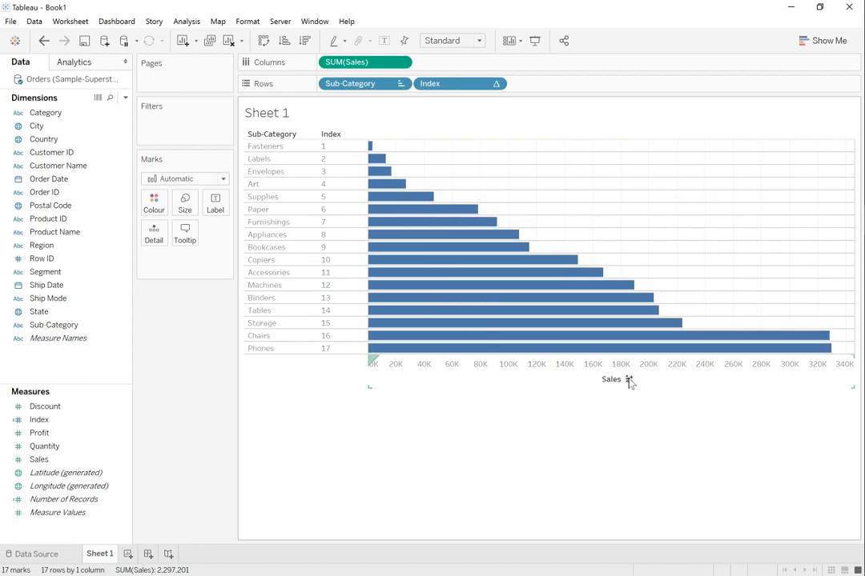
left_click(630, 381)
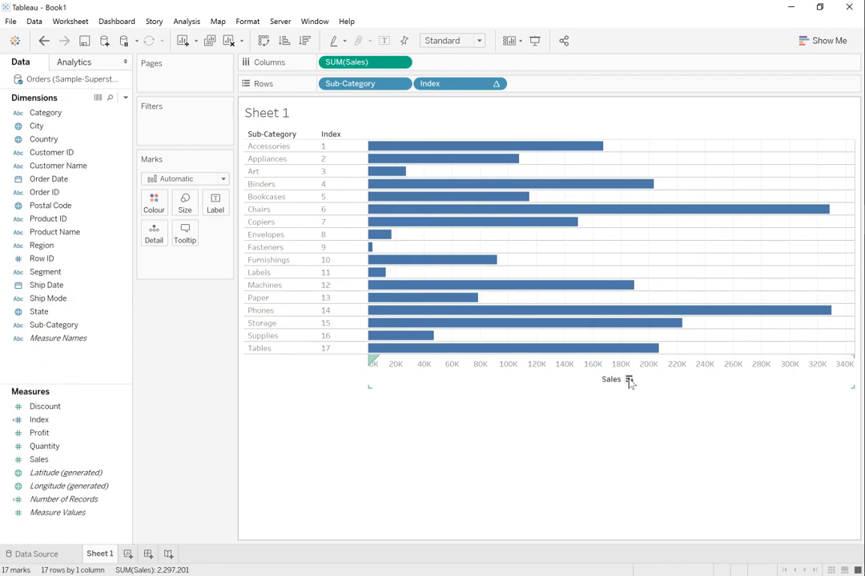
left_click(629, 381)
left_click(629, 381)
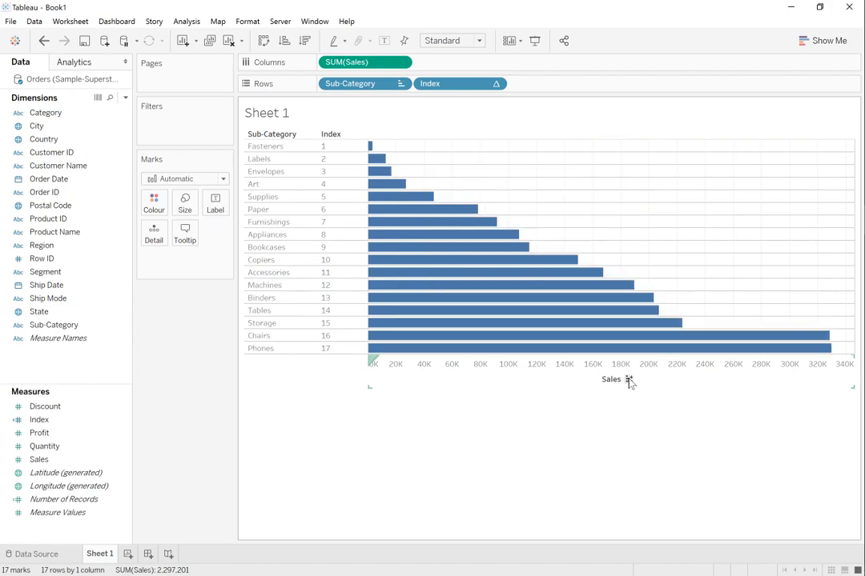
left_click(629, 381)
left_click(629, 381)
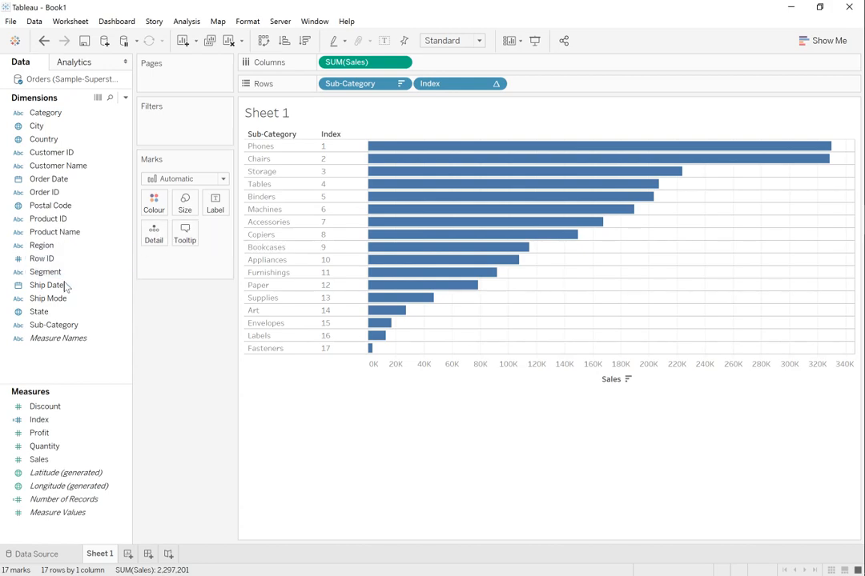
Add State to Rows before Sub-Category and sort the sub-categories within each state by ascending sales.
left_click_drag(36, 314, 321, 86)
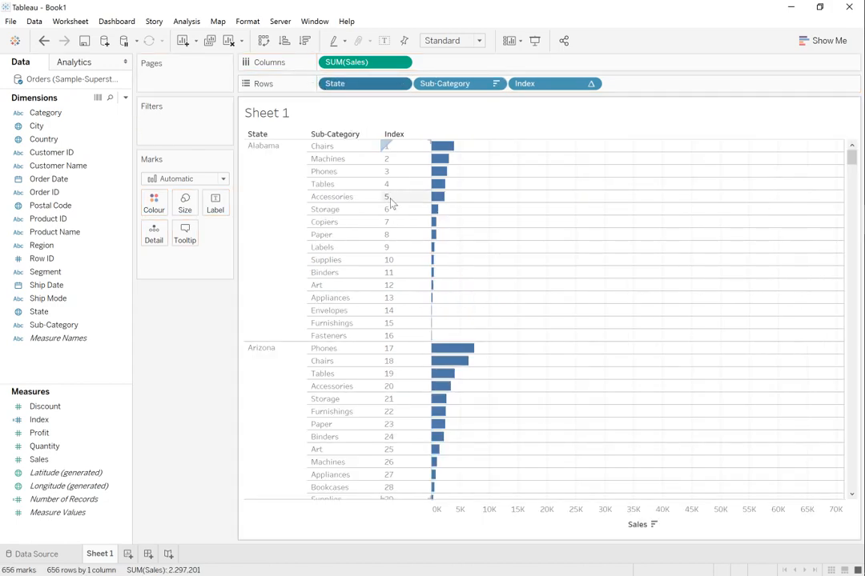
left_click(655, 525)
left_click(655, 525)
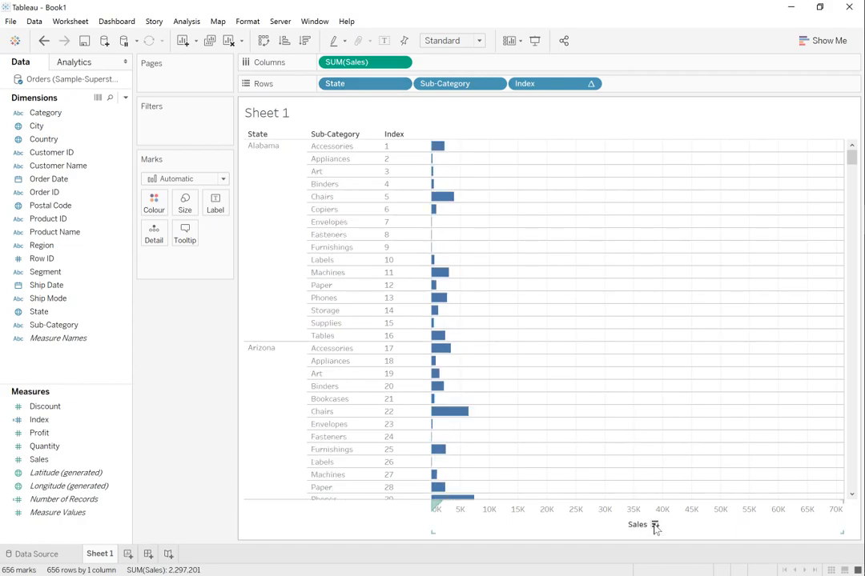
left_click(655, 525)
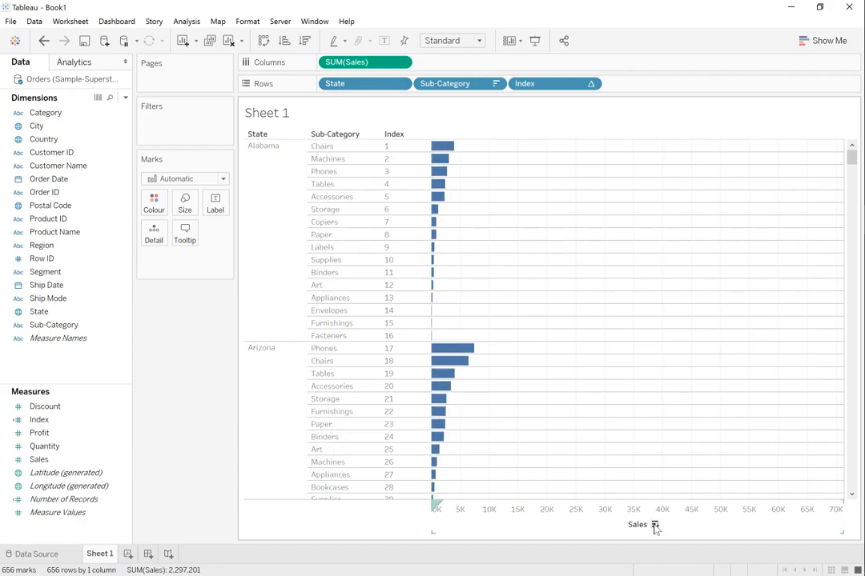
left_click(654, 525)
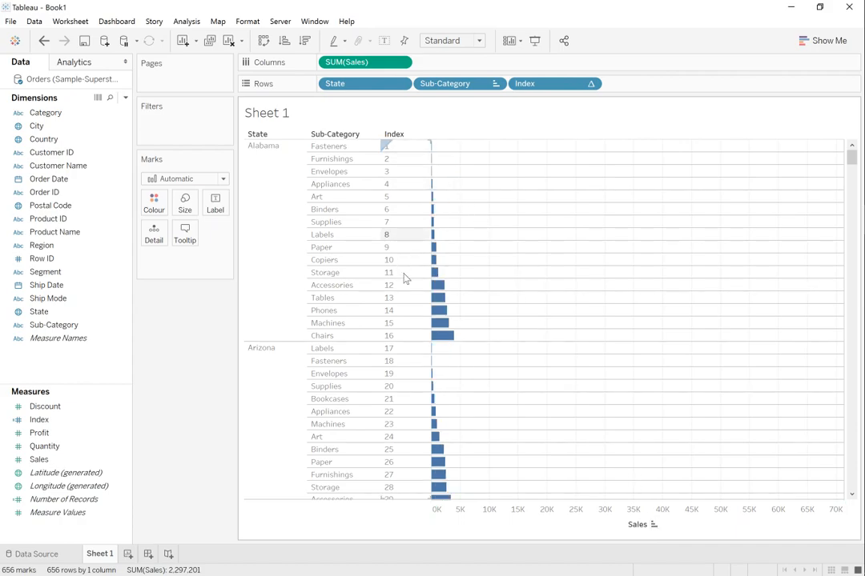
Set the Index table calculation on Rows to compute using Sub-Category.
scroll(404, 286, "down", 6)
scroll(405, 285, "down", 4)
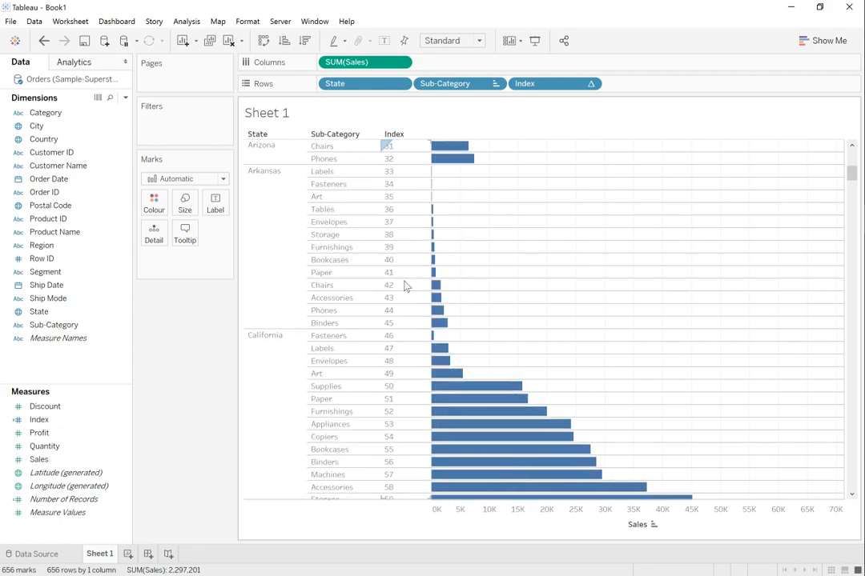
scroll(404, 286, "up", 6)
scroll(404, 286, "up", 4)
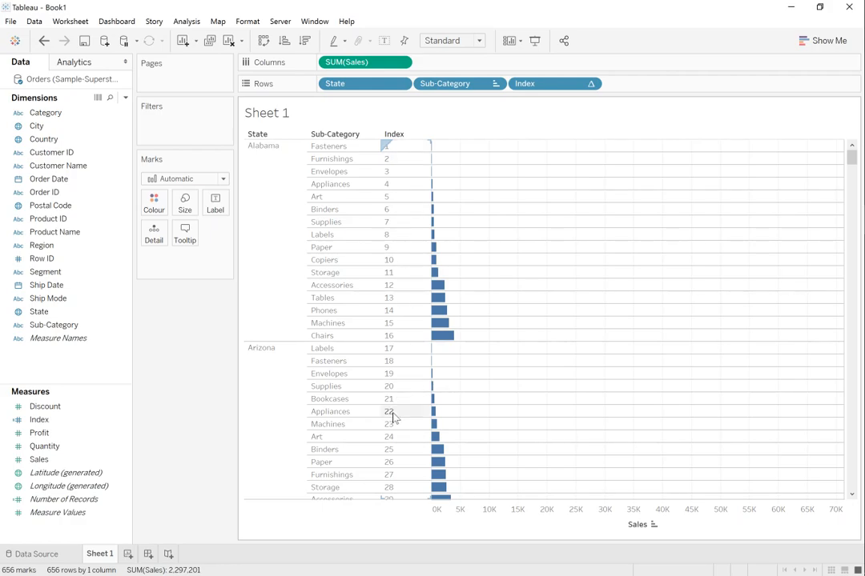
right_click(535, 87)
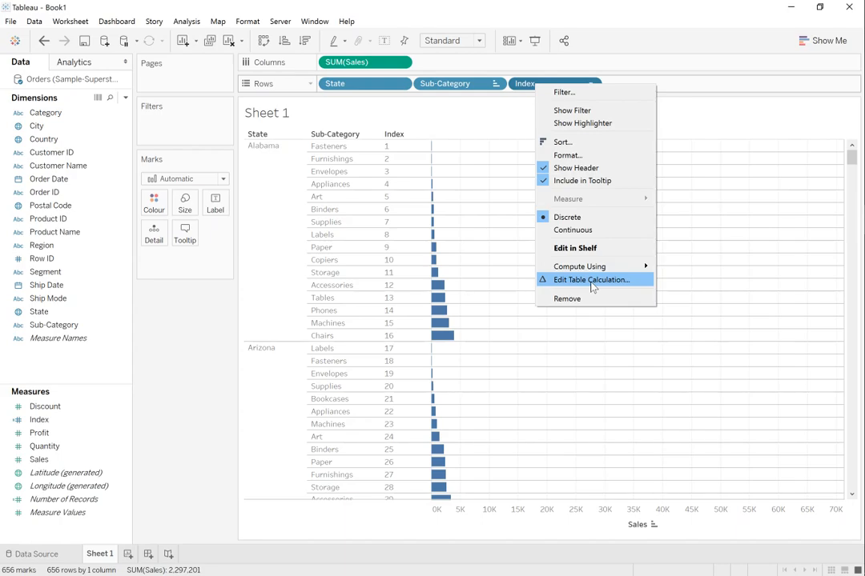
mouse_move(593, 275)
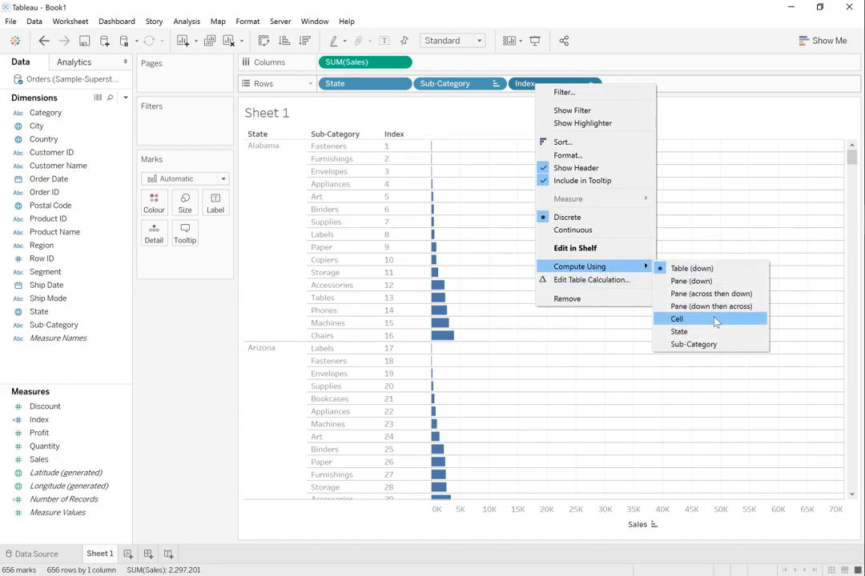
left_click(694, 345)
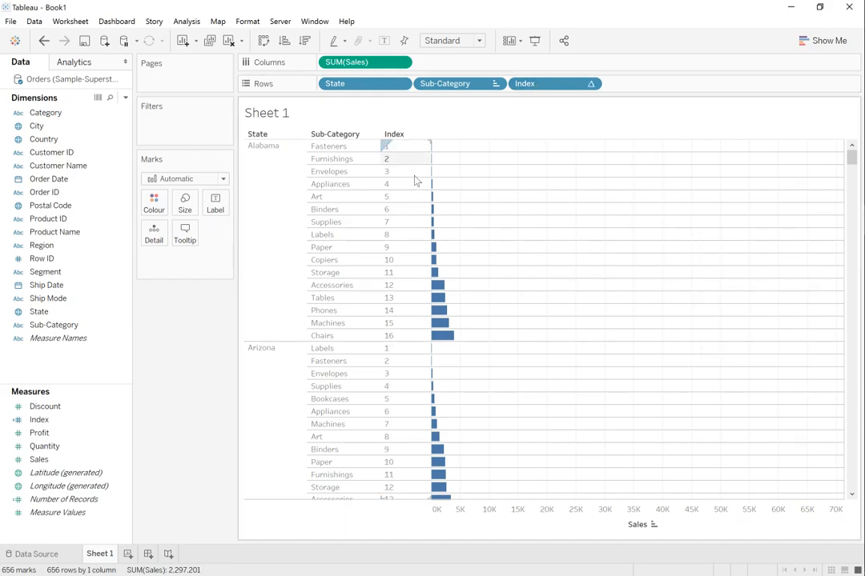
Check the index numbering across the states and sort the sub-categories within each state by descending sales.
scroll(406, 318, "down", 2)
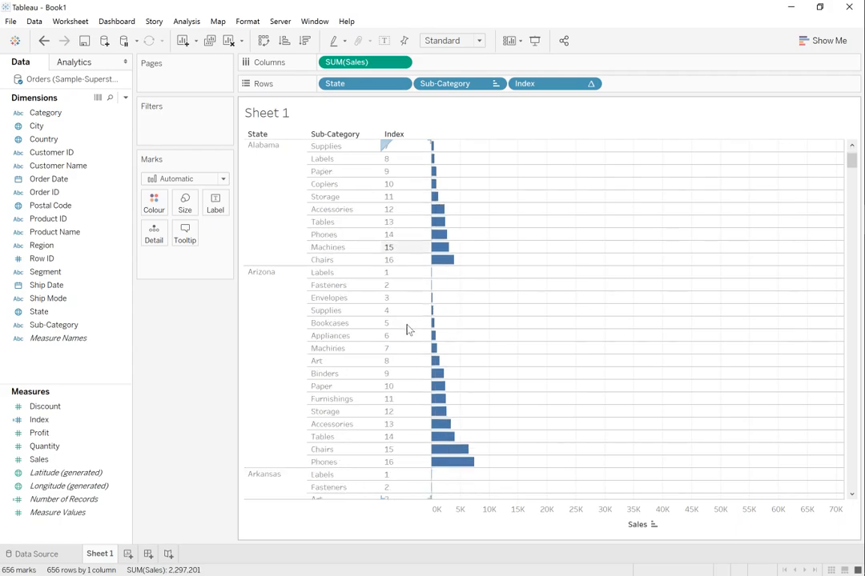
scroll(405, 286, "down", 2)
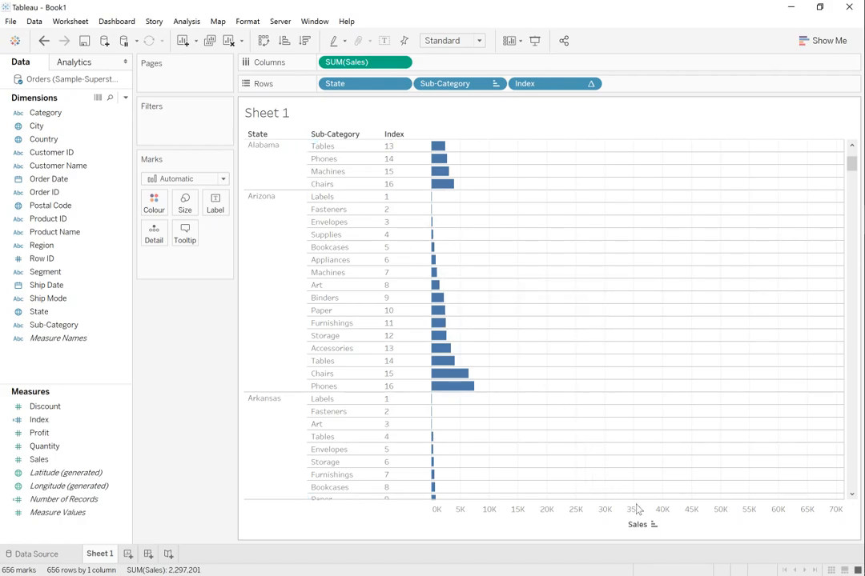
left_click(655, 525)
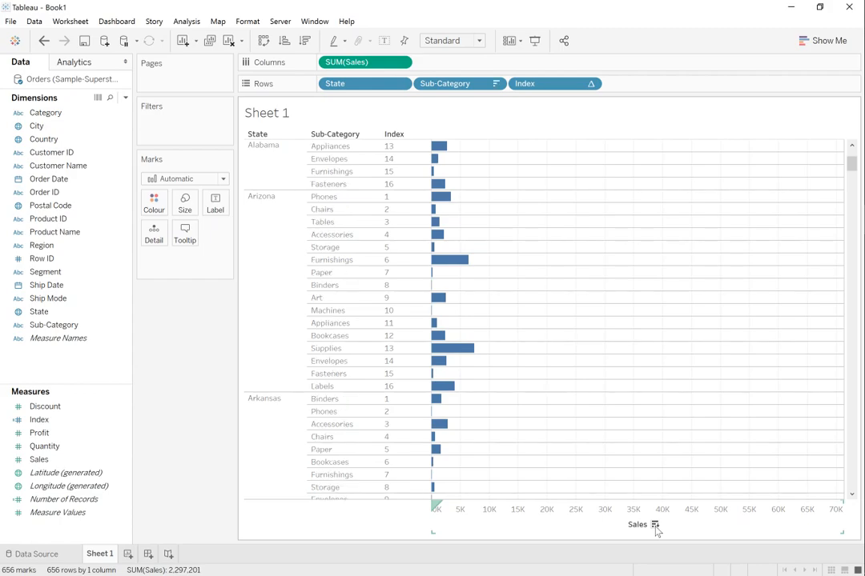
left_click(655, 525)
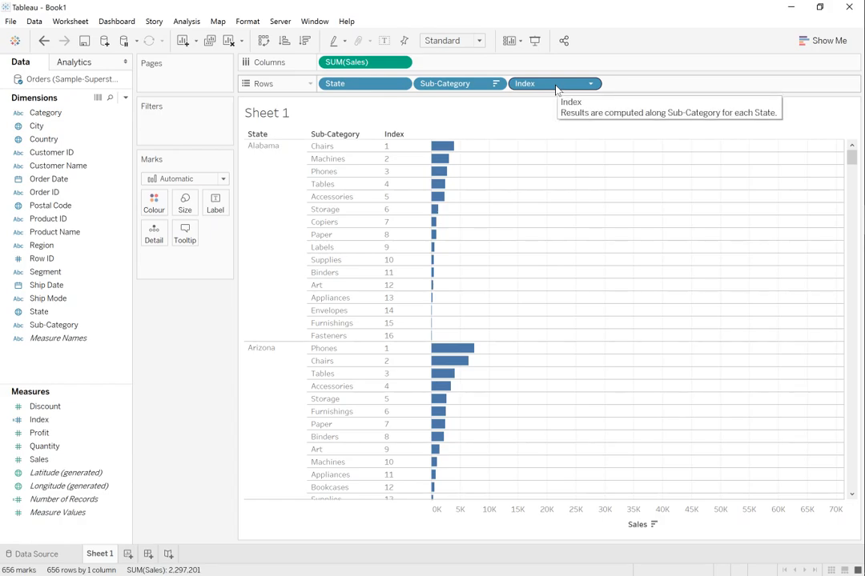
Filter the sheet by Index, keeping only the values 1 to 5 so each state shows its top five sub-categories.
left_click_drag(556, 89, 201, 132)
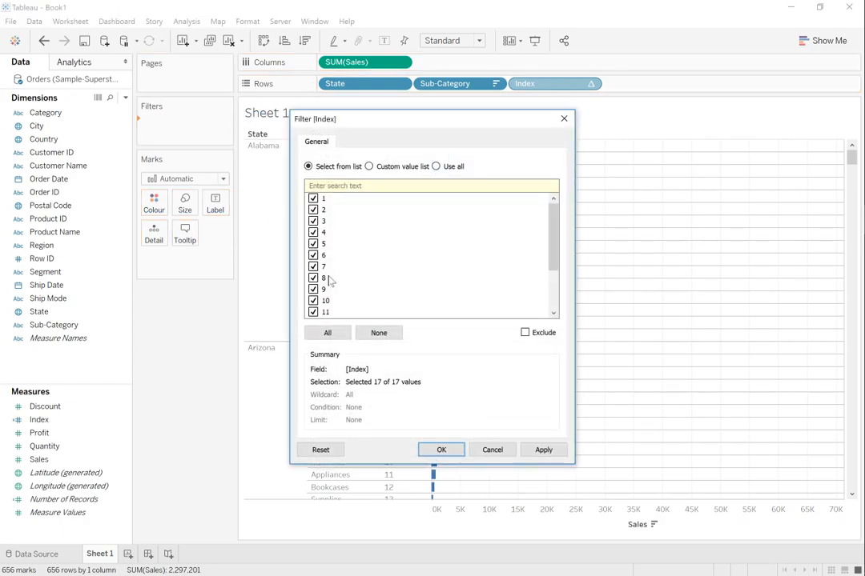
left_click(395, 336)
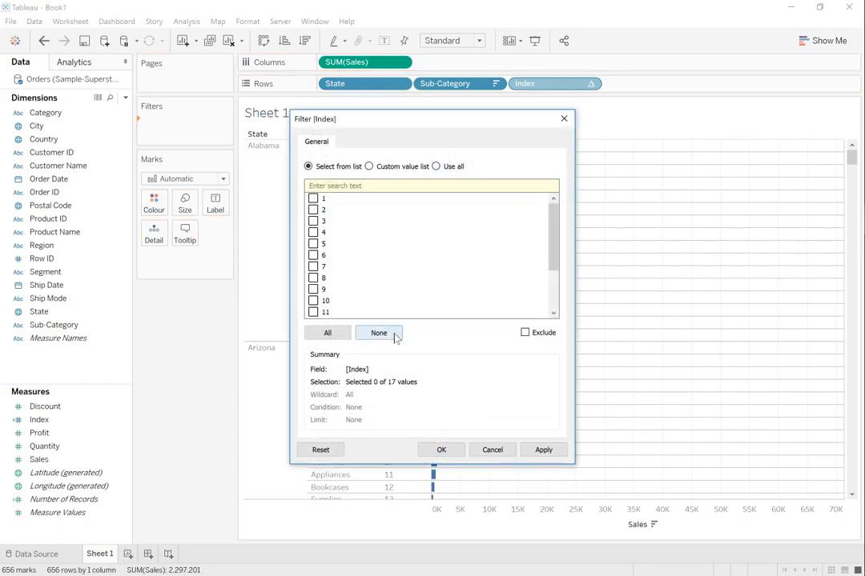
left_click(313, 243)
left_click(313, 232)
left_click(313, 221)
left_click(313, 210)
left_click(313, 198)
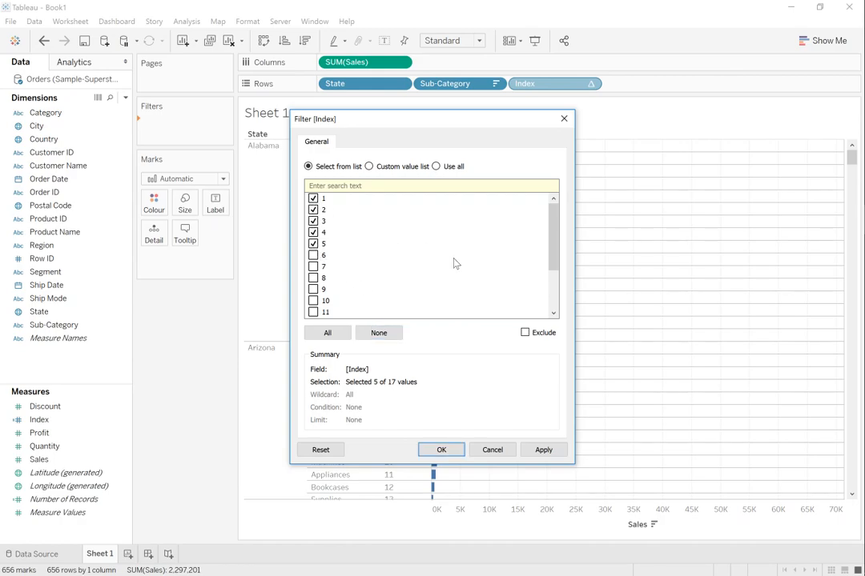
left_click(543, 450)
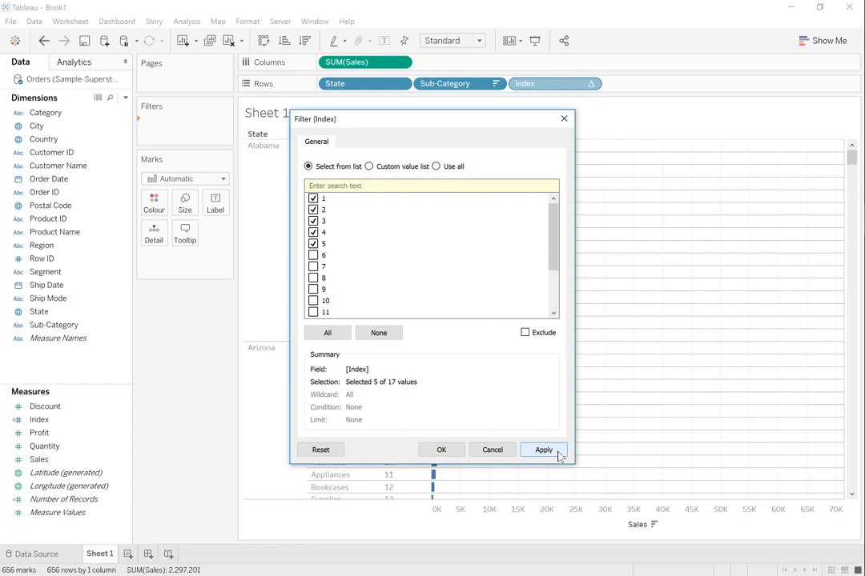
left_click(443, 451)
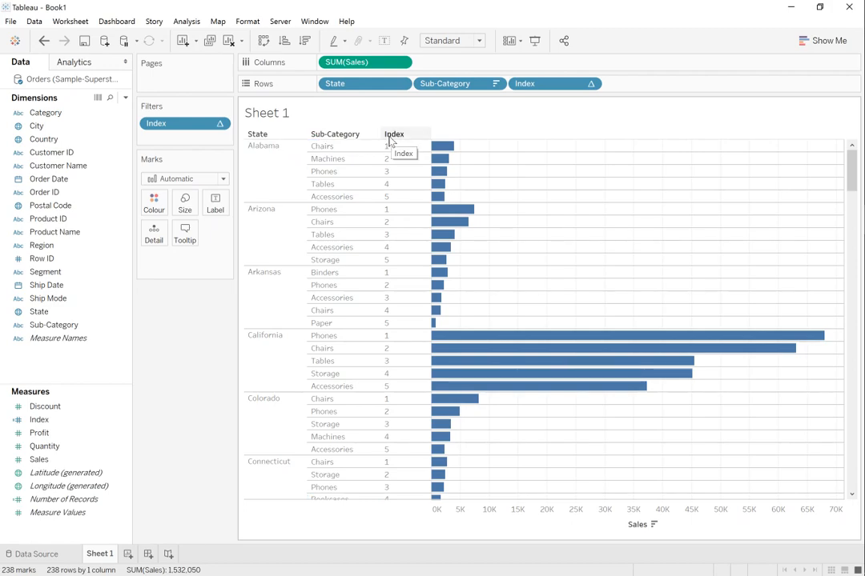
Hide the Index header and cycle the Sales sort, finishing with sub-categories in descending order of sales.
right_click(535, 87)
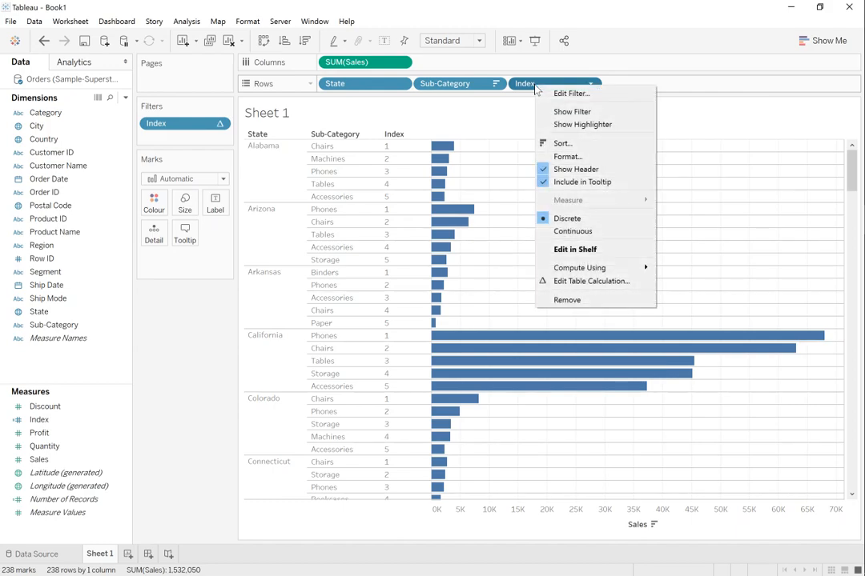
left_click(573, 169)
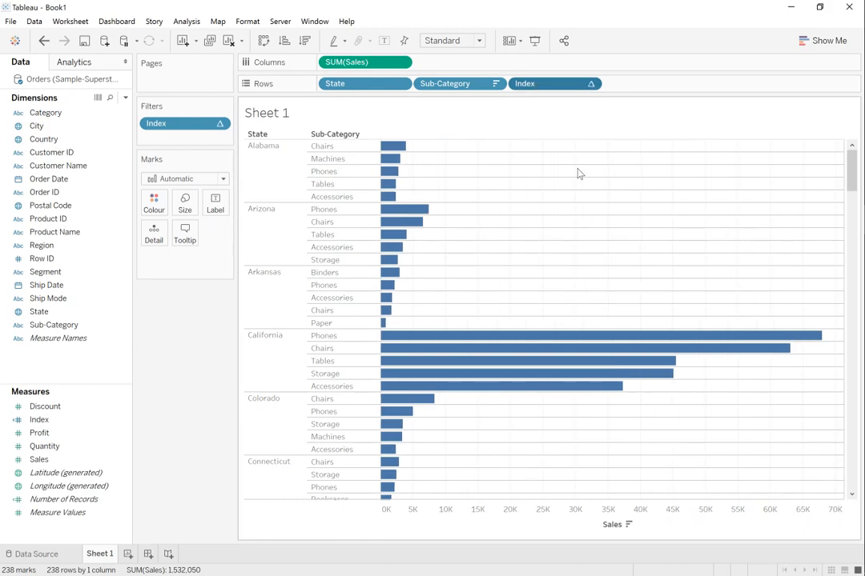
left_click(629, 525)
left_click(630, 526)
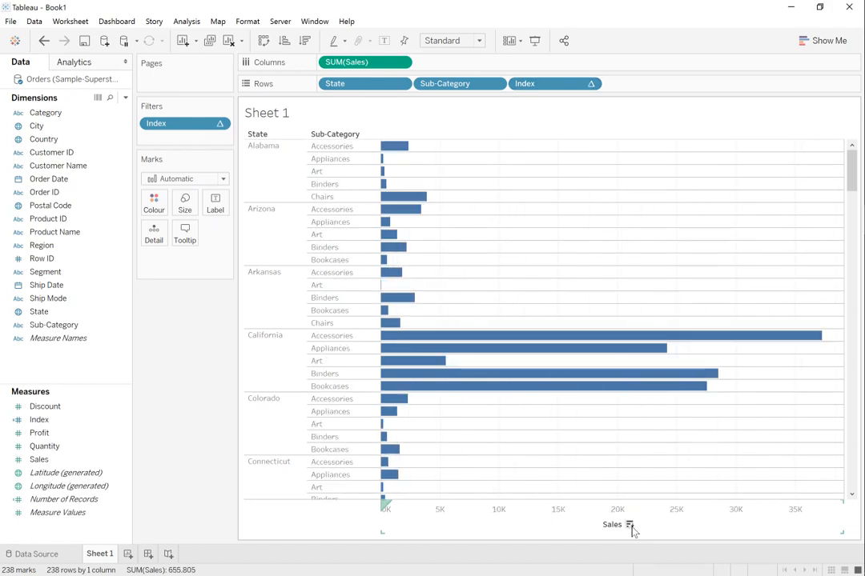
left_click(630, 525)
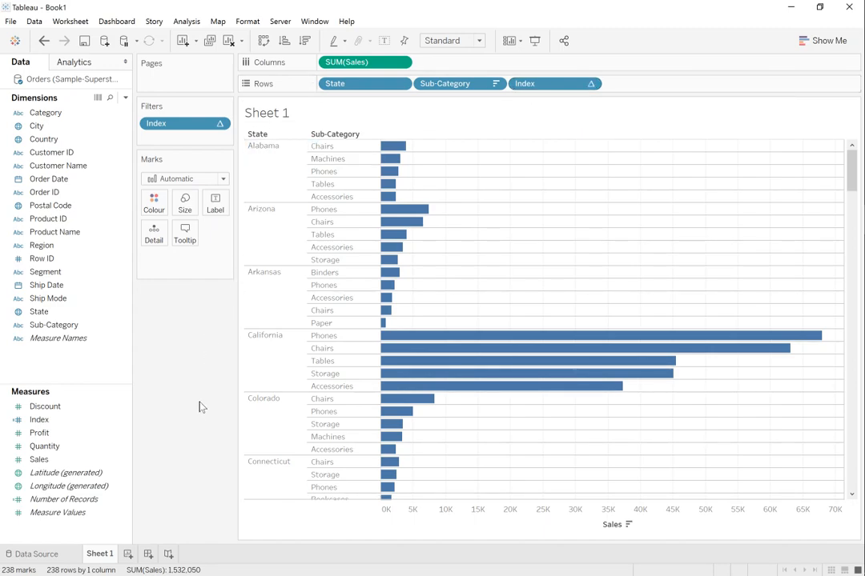
Create a new worksheet with Category on Columns and State on Rows.
left_click(128, 555)
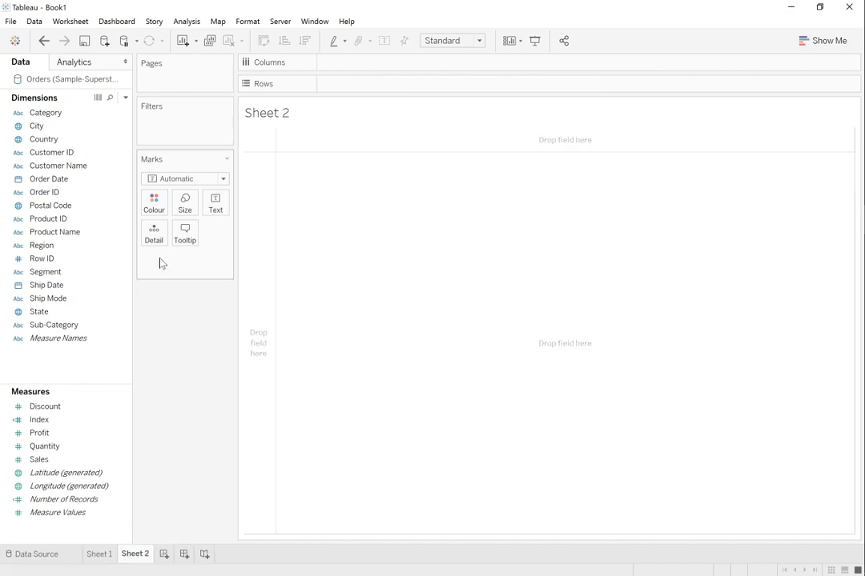
left_click_drag(51, 121, 345, 68)
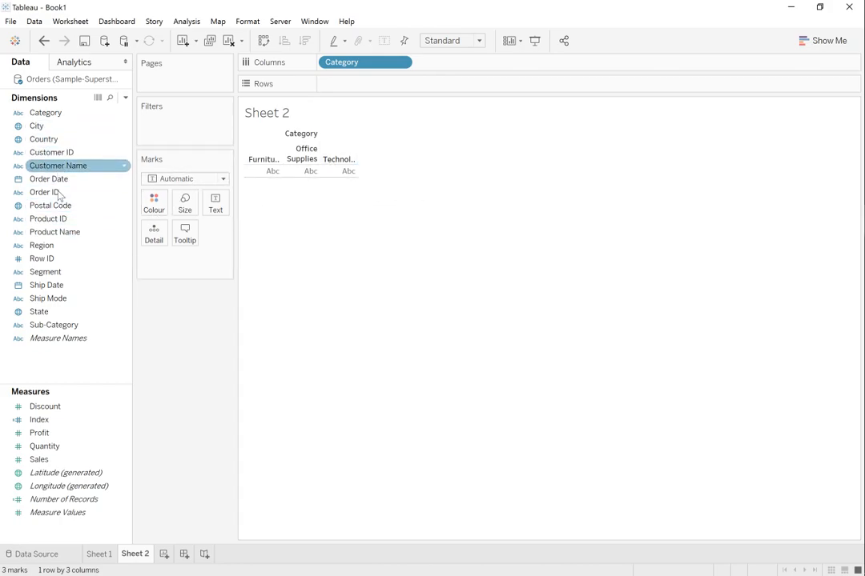
mouse_move(43, 315)
left_mouse_down()
mouse_move(236, 140)
mouse_move(333, 89)
left_mouse_up()
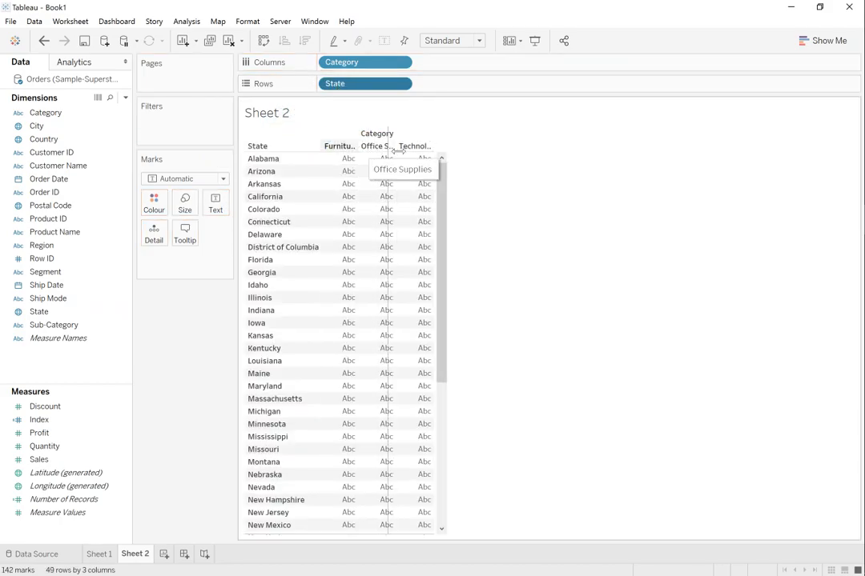
Widen the category columns so their full names fit and hide the sheet title.
left_click_drag(358, 149, 407, 152)
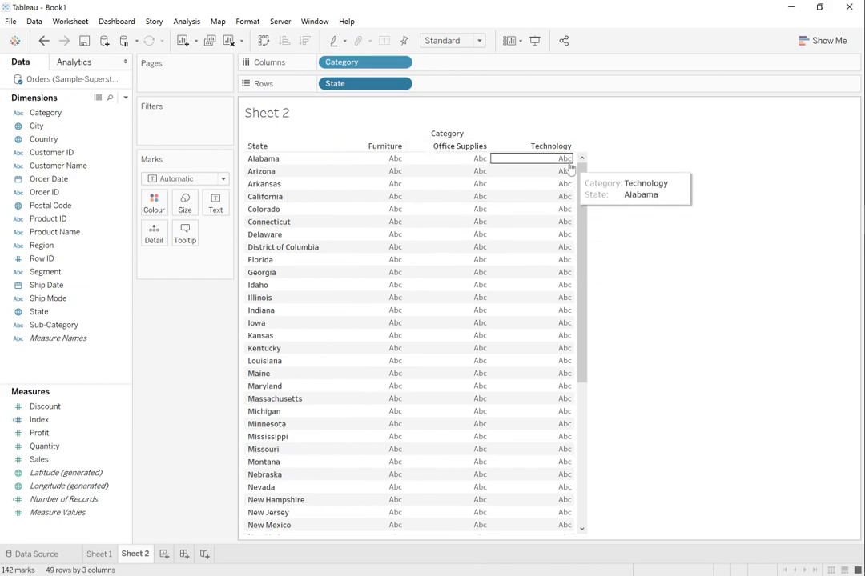
right_click(283, 116)
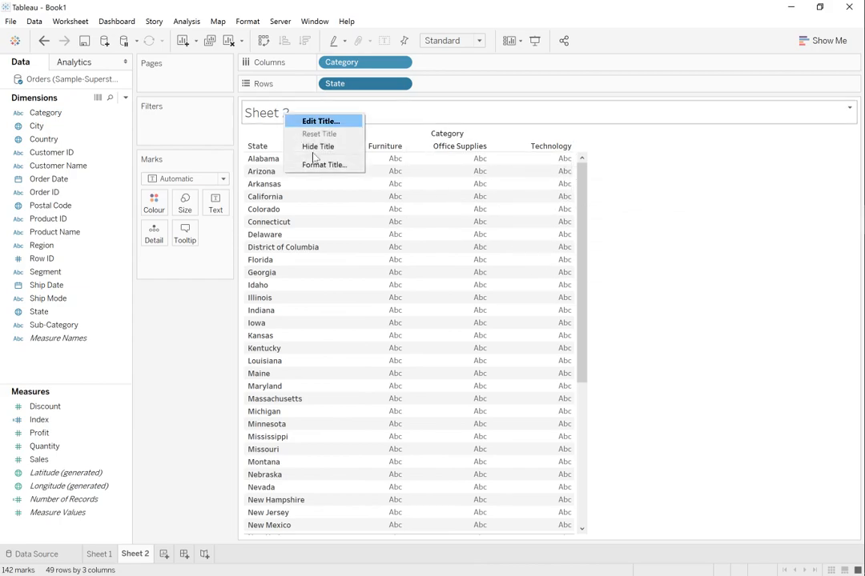
left_click(319, 147)
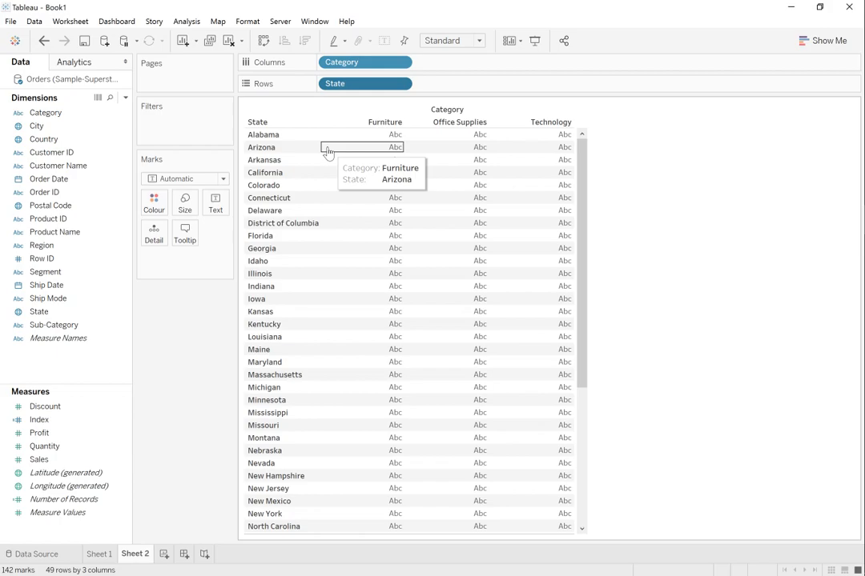
Add Index as text on the marks to number the cells of the State by Category table.
left_click(42, 423)
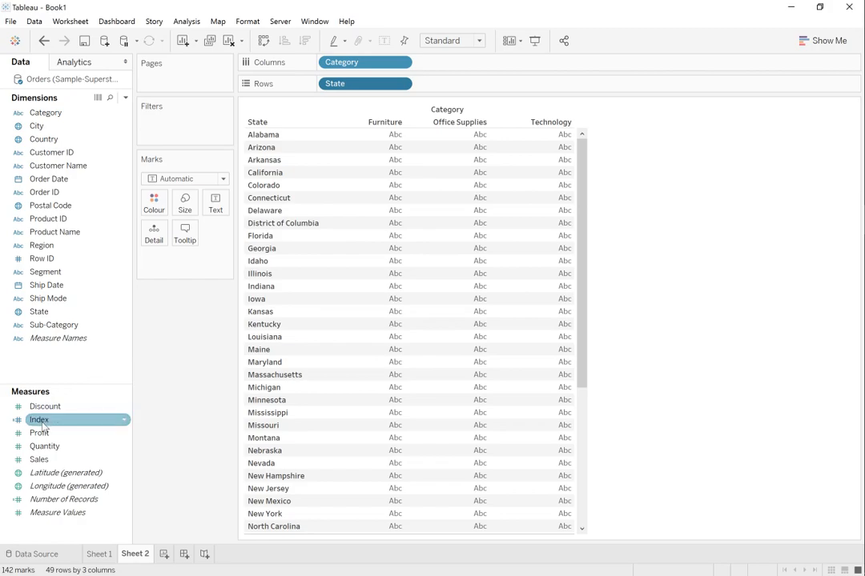
left_click_drag(41, 426, 215, 207)
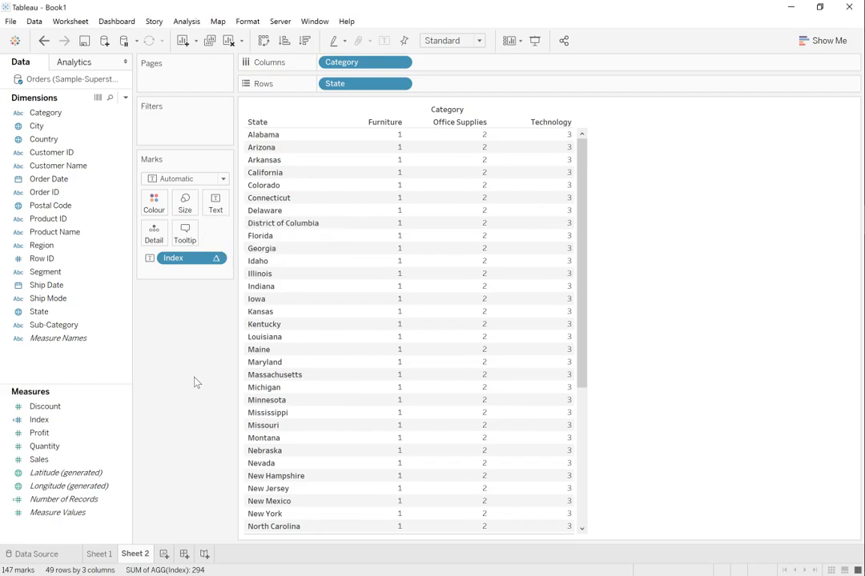
mouse_move(372, 141)
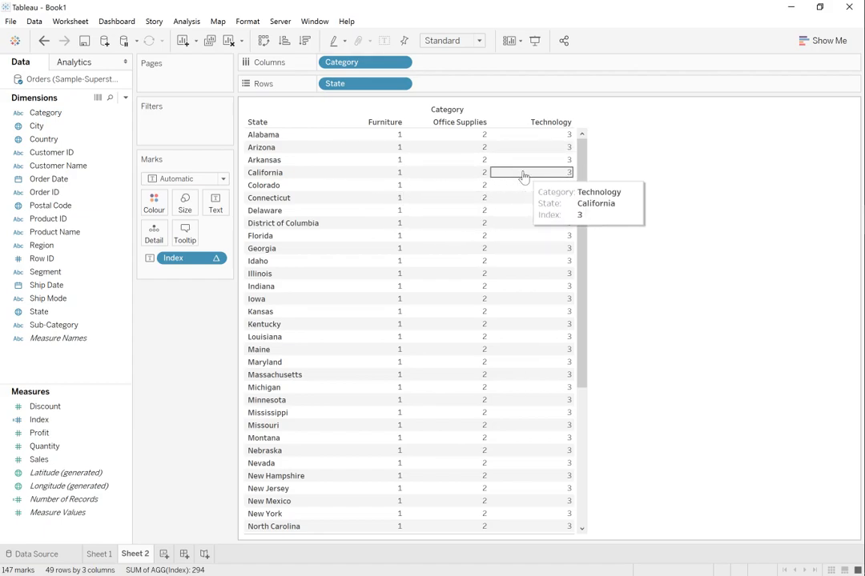
Try computing Index using Table (down) and Table (across then down) to compare the numbering directions.
right_click(190, 260)
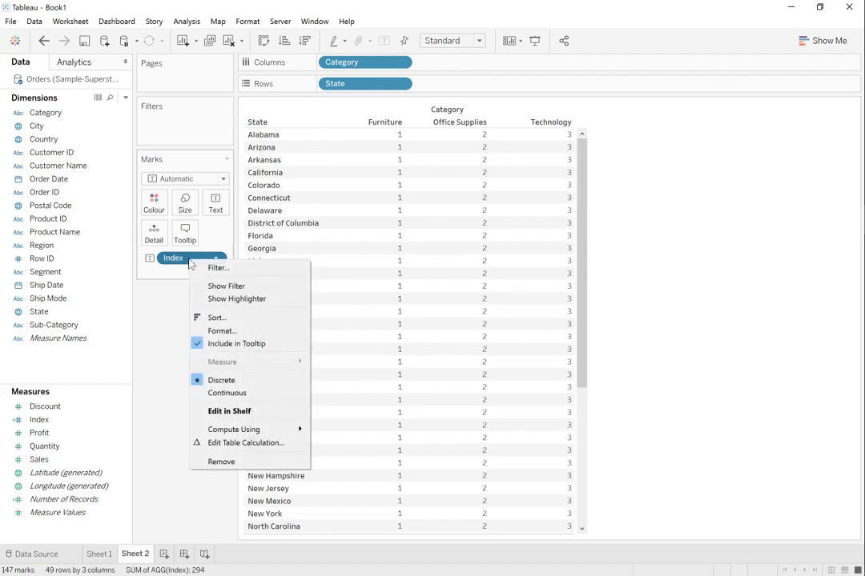
mouse_move(268, 431)
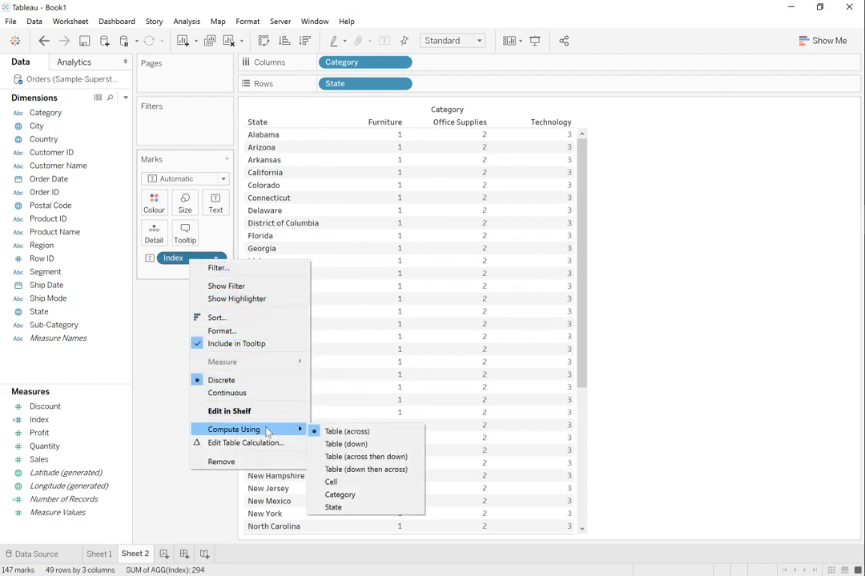
left_click(362, 446)
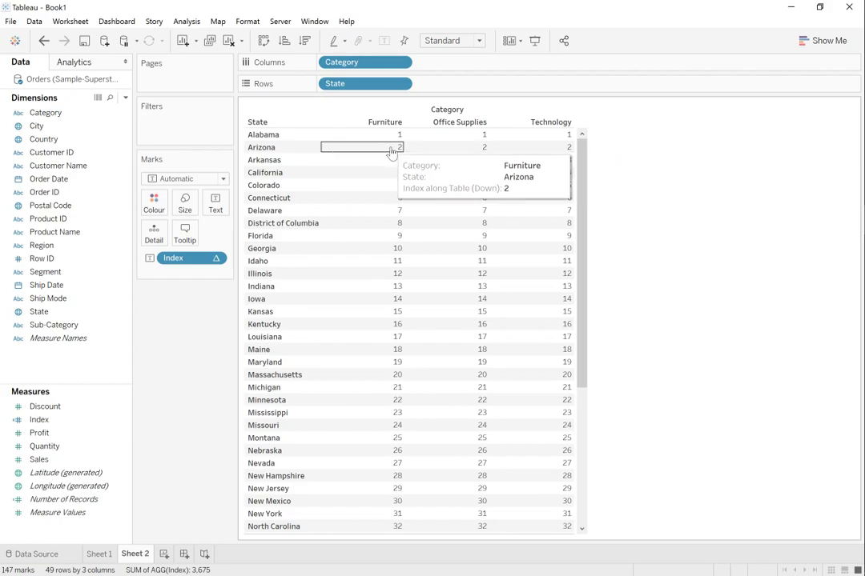
right_click(193, 263)
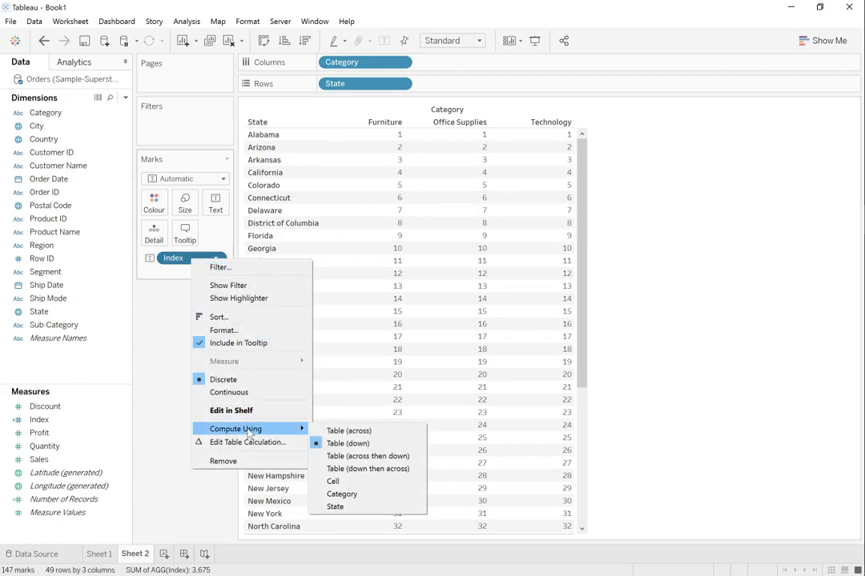
left_click(368, 458)
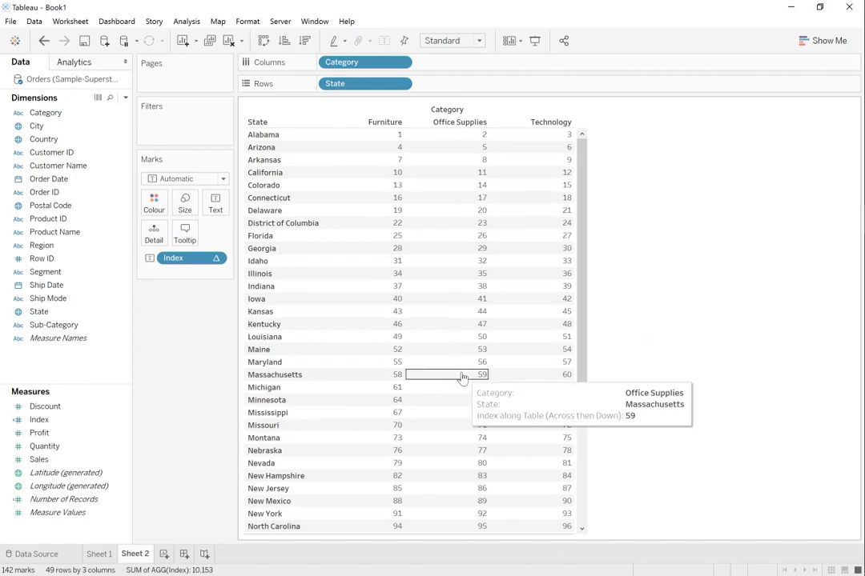
Set Index to compute using Table (down then across) and check the numbering through the list of states.
right_click(201, 260)
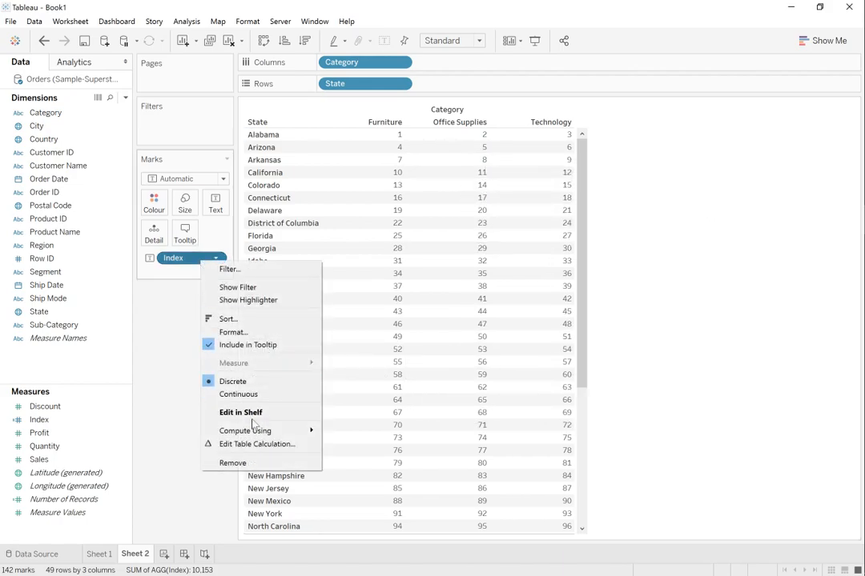
mouse_move(264, 432)
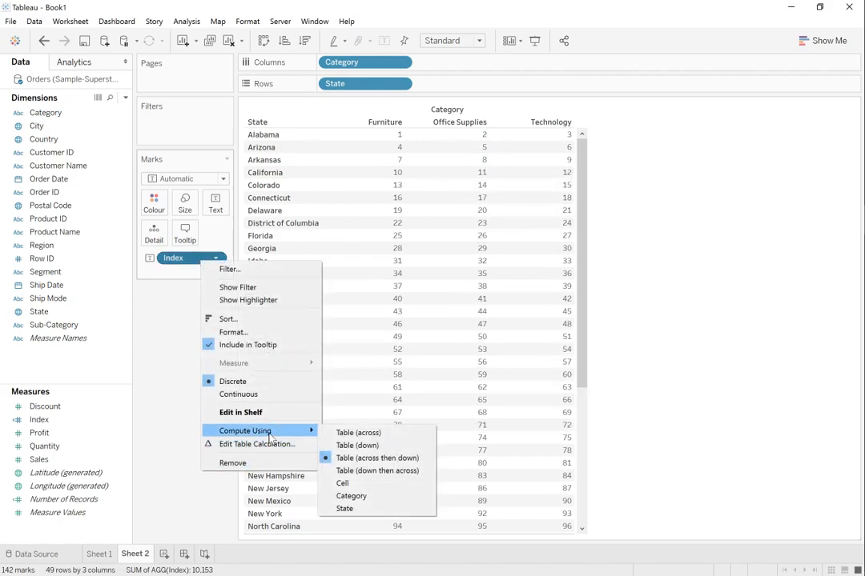
left_click(384, 471)
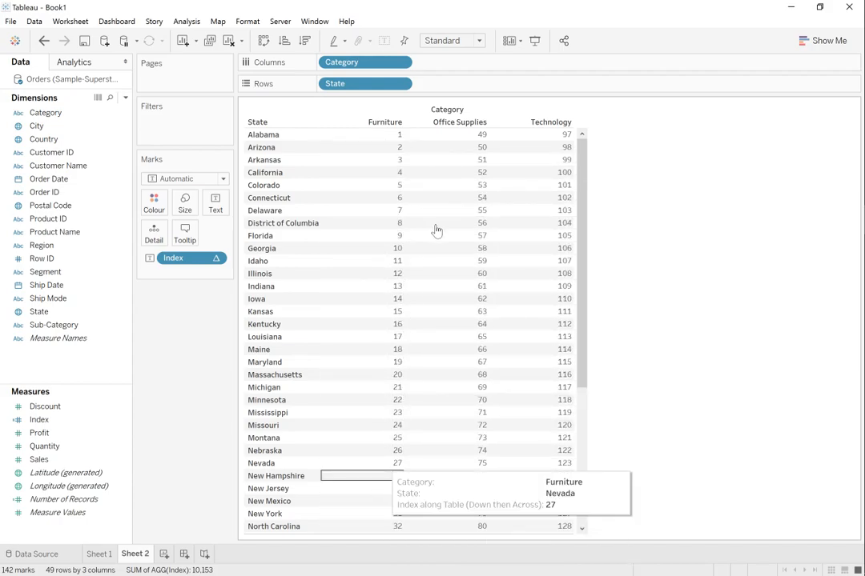
scroll(458, 246, "down", 3)
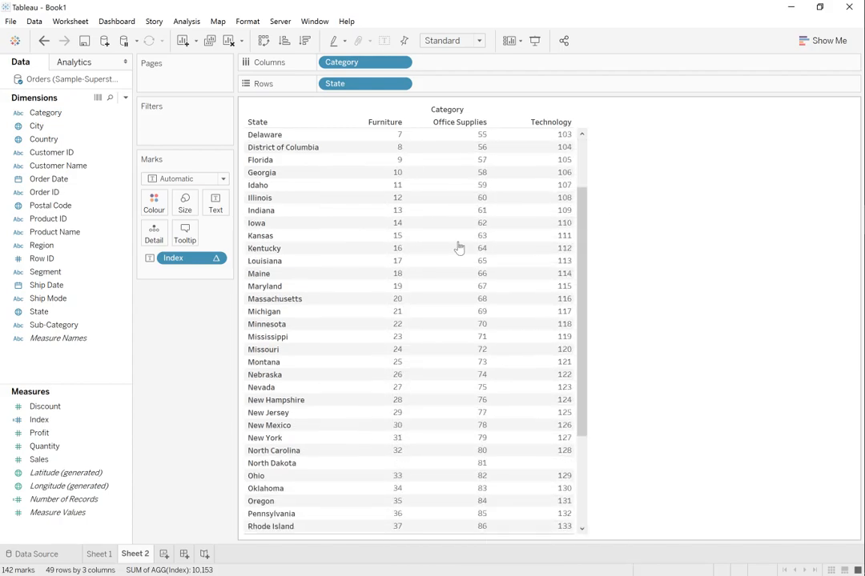
scroll(458, 248, "down", 1)
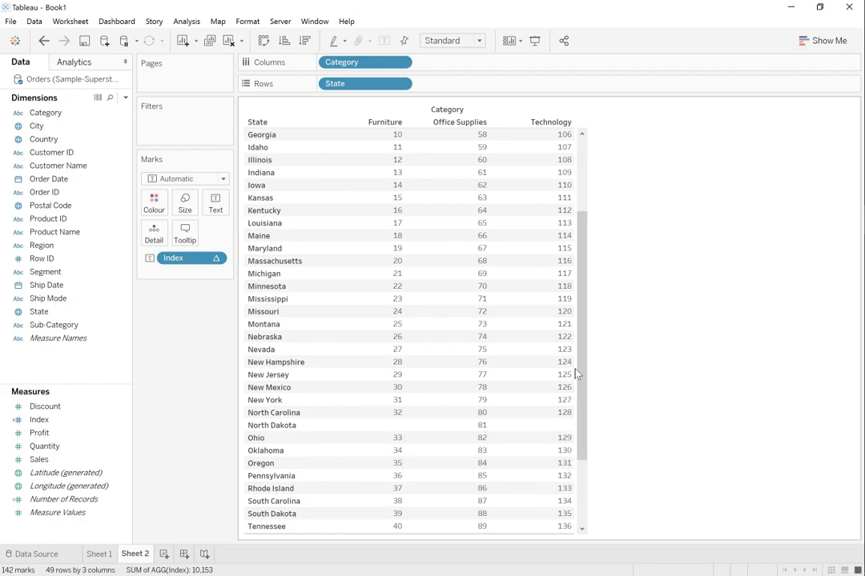
scroll(575, 374, "up", 5)
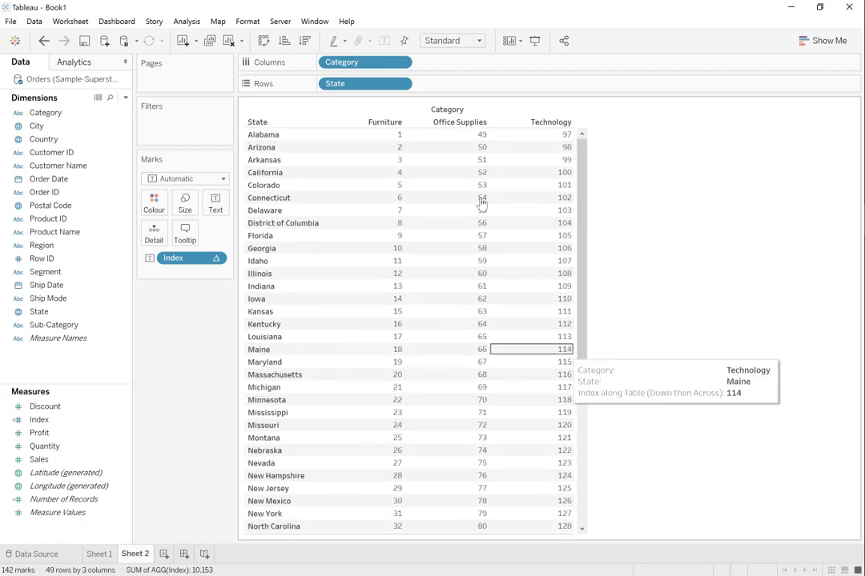